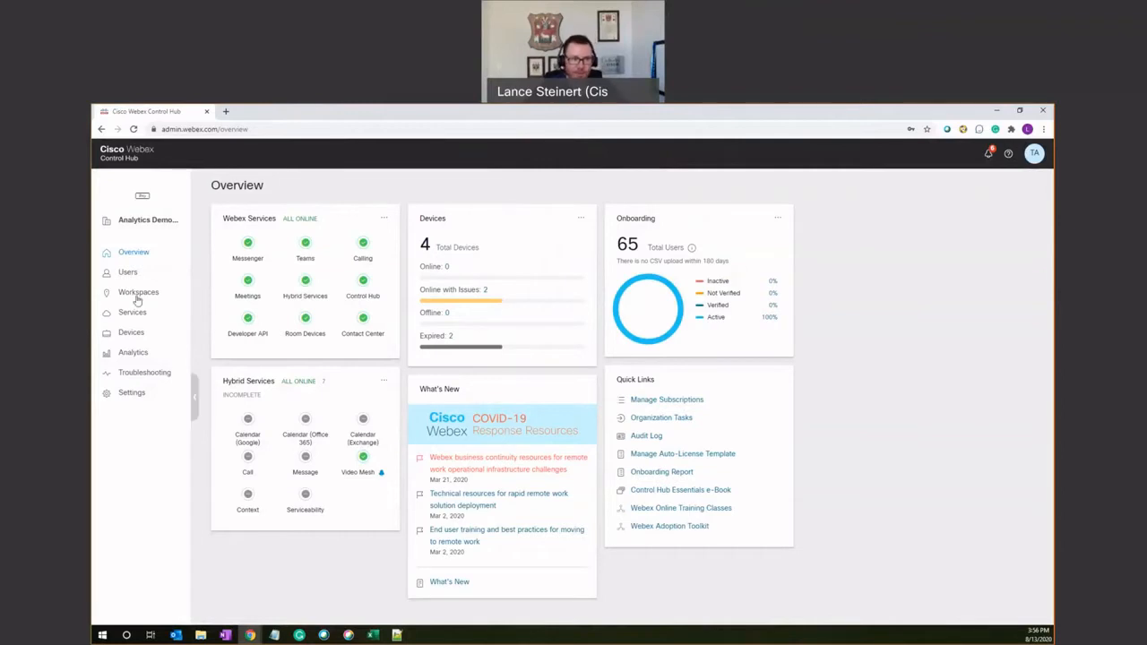
Step: Open the company's subscriptions and examine the Webex Enterprise Edition license usage for the meeting site
left_click(168, 231)
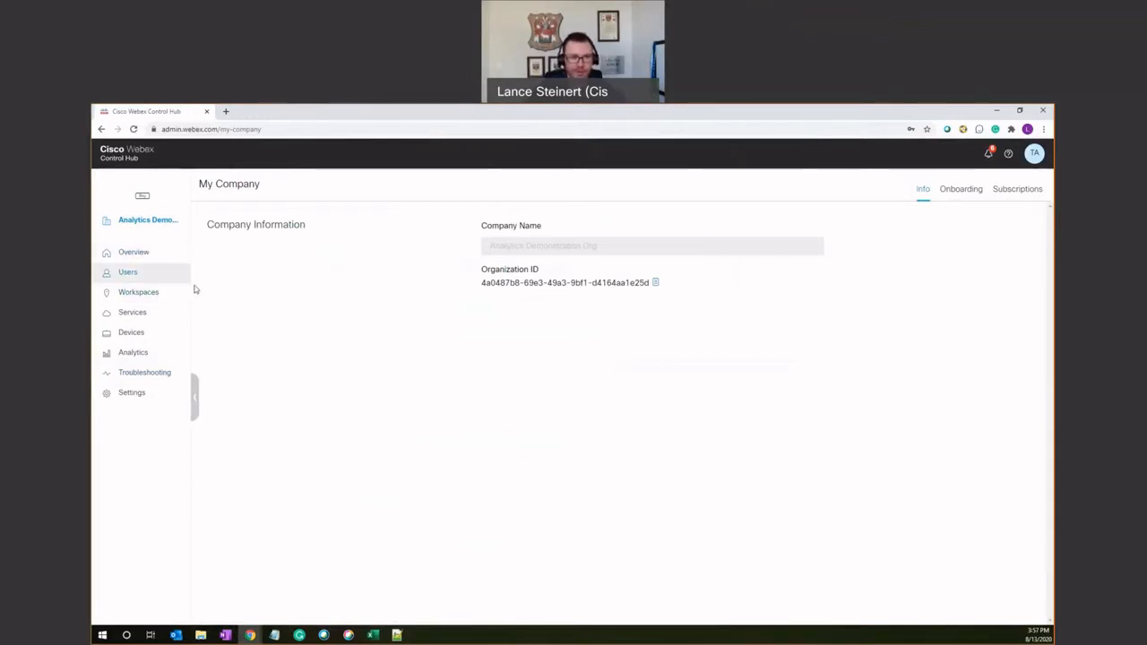
left_click(141, 259)
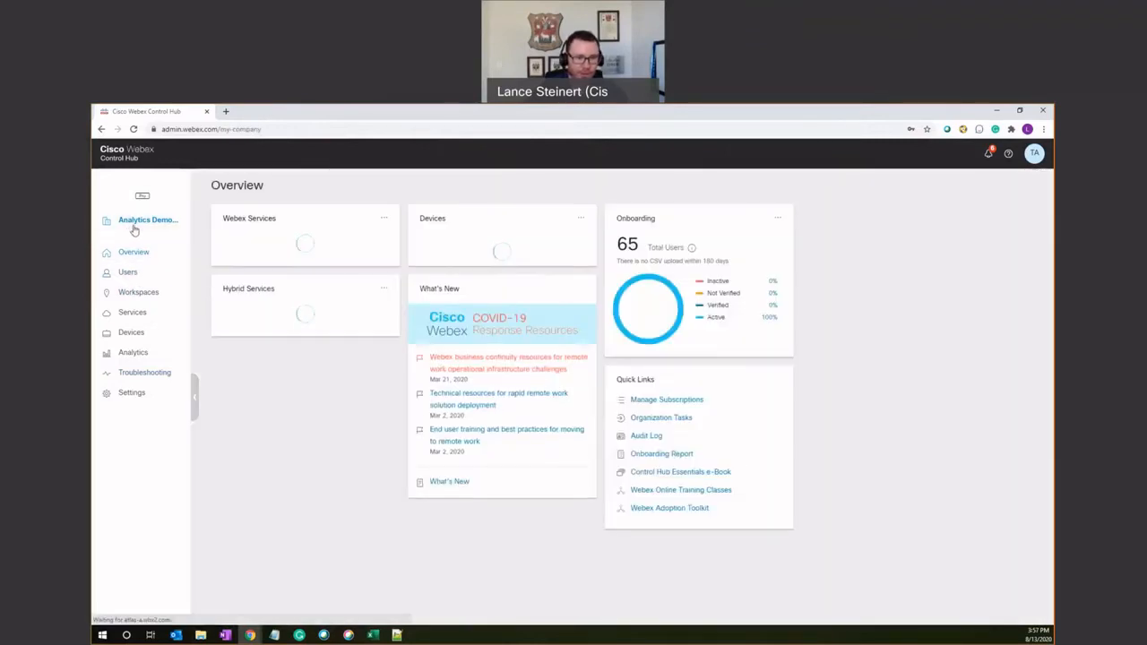
left_click(134, 230)
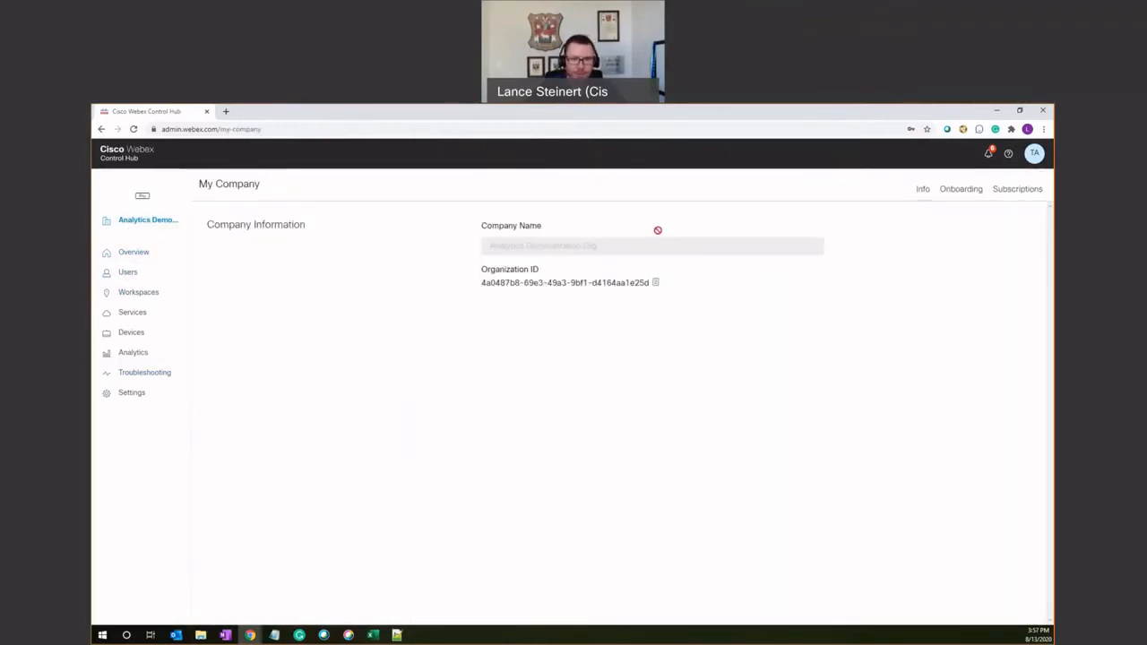
left_click(1013, 190)
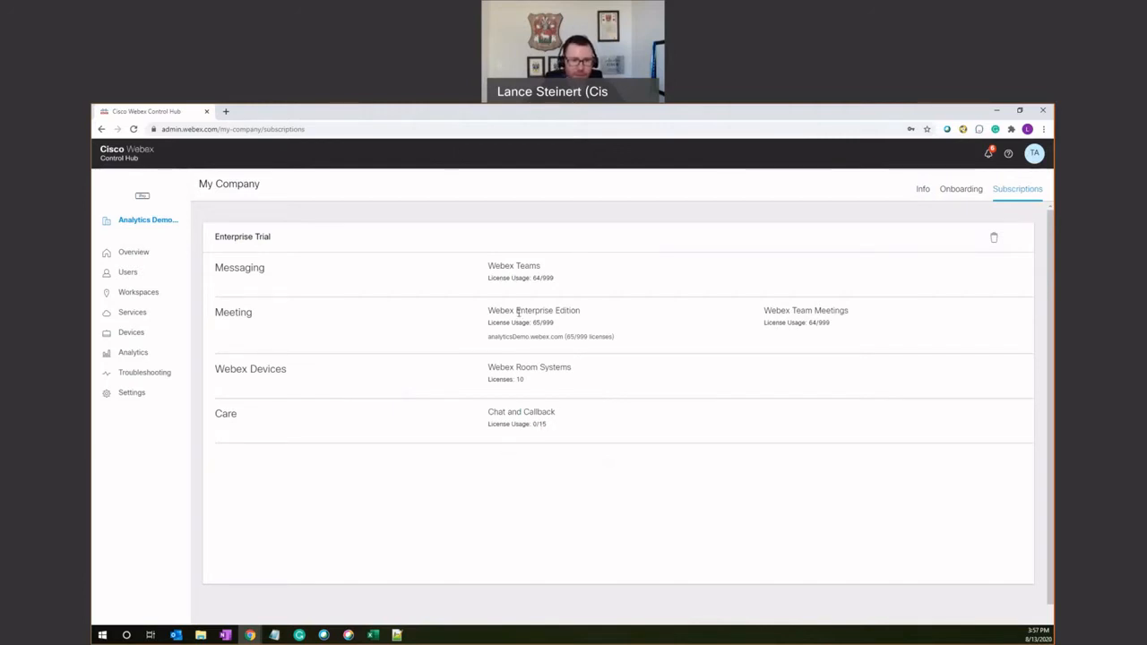
left_click_drag(521, 339, 615, 339)
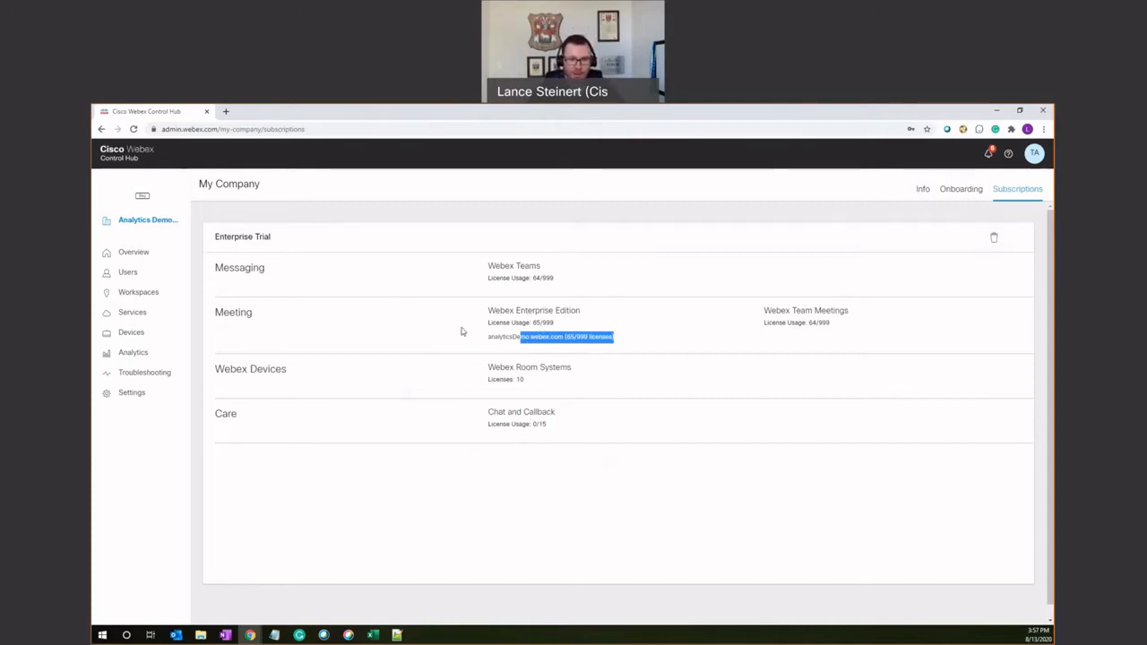
left_click_drag(496, 324, 553, 323)
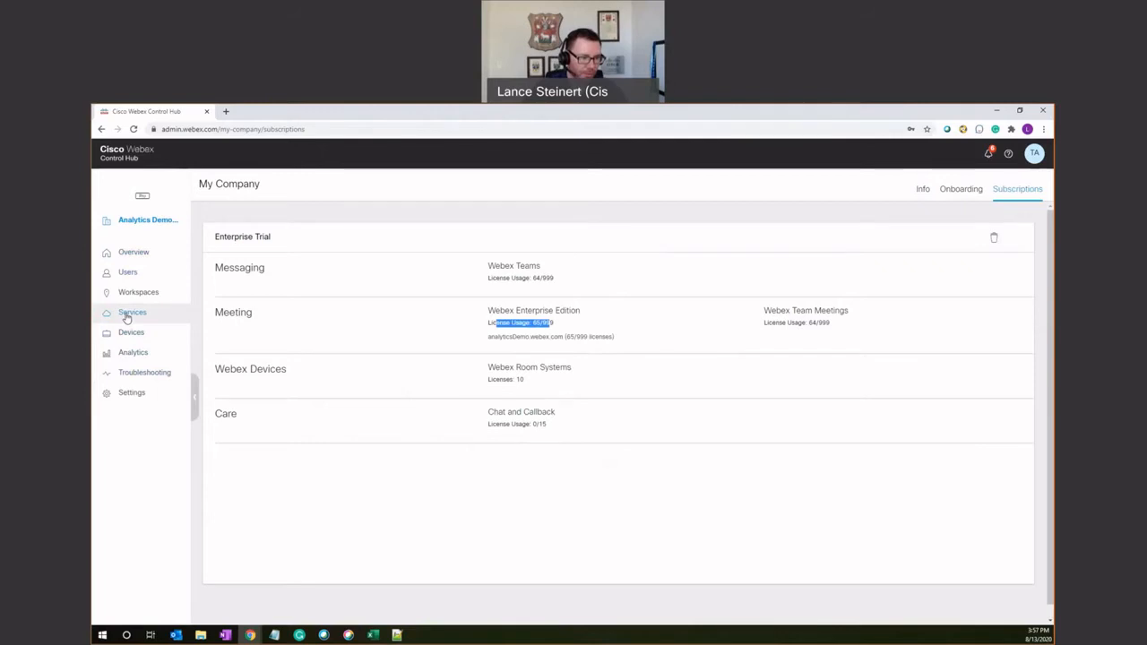
Step: Open the Common Settings site options in the configuration of the analyticsDemo.webex.com meeting site under the Meeting service
left_click(125, 254)
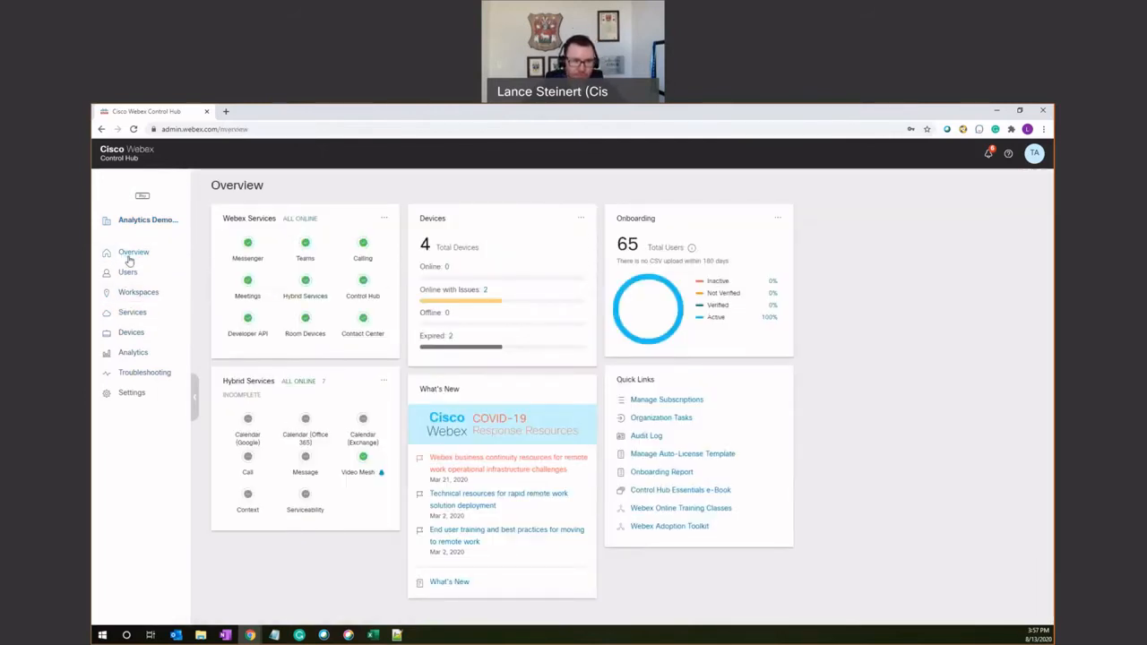
left_click(133, 313)
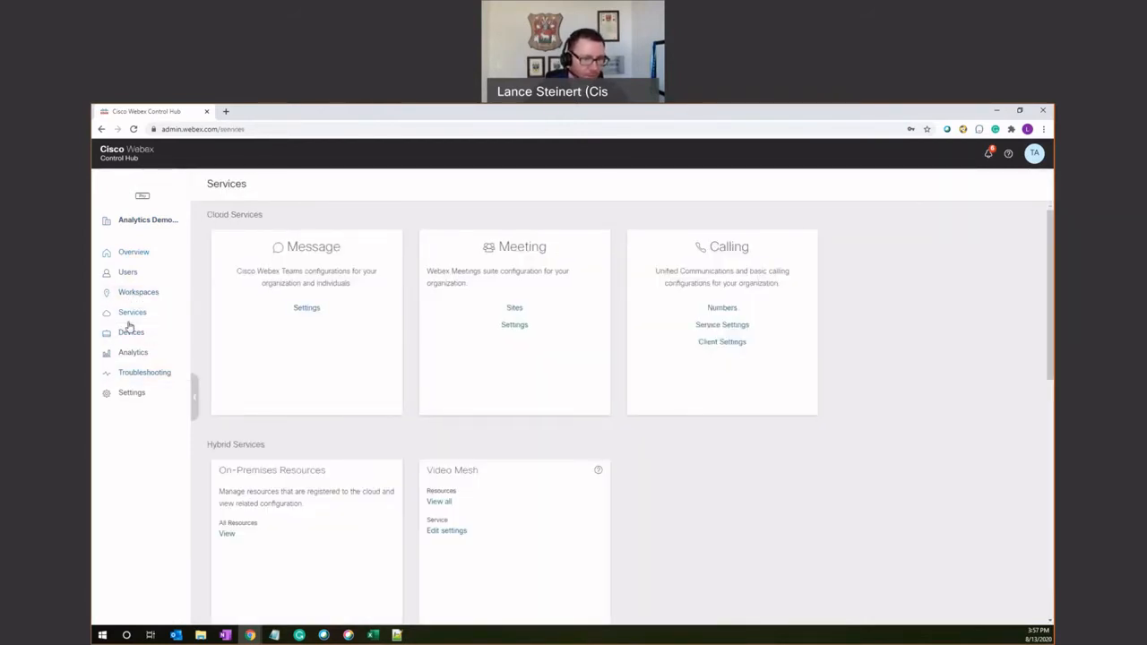
scroll(529, 367, "up", 5)
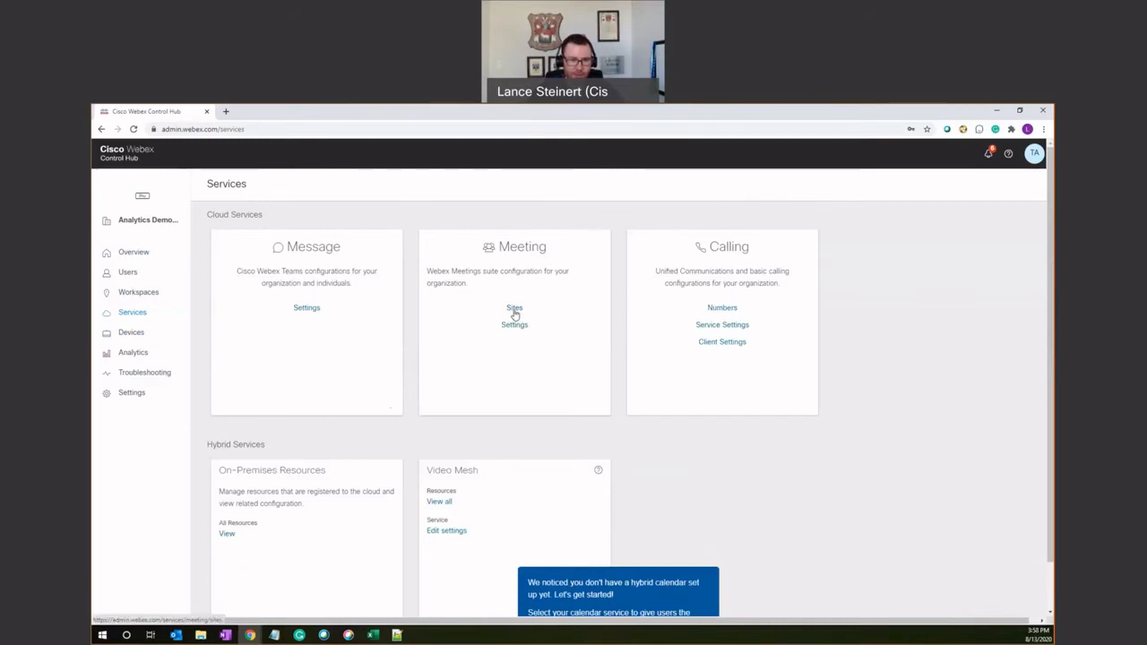
left_click(533, 366)
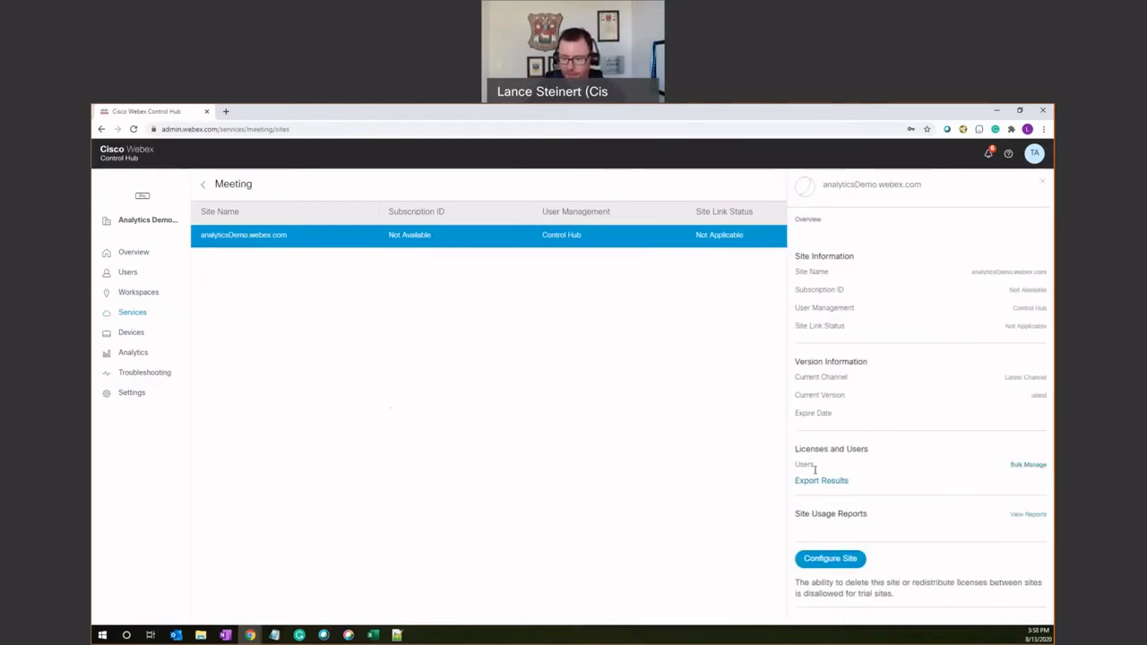
left_click(831, 561)
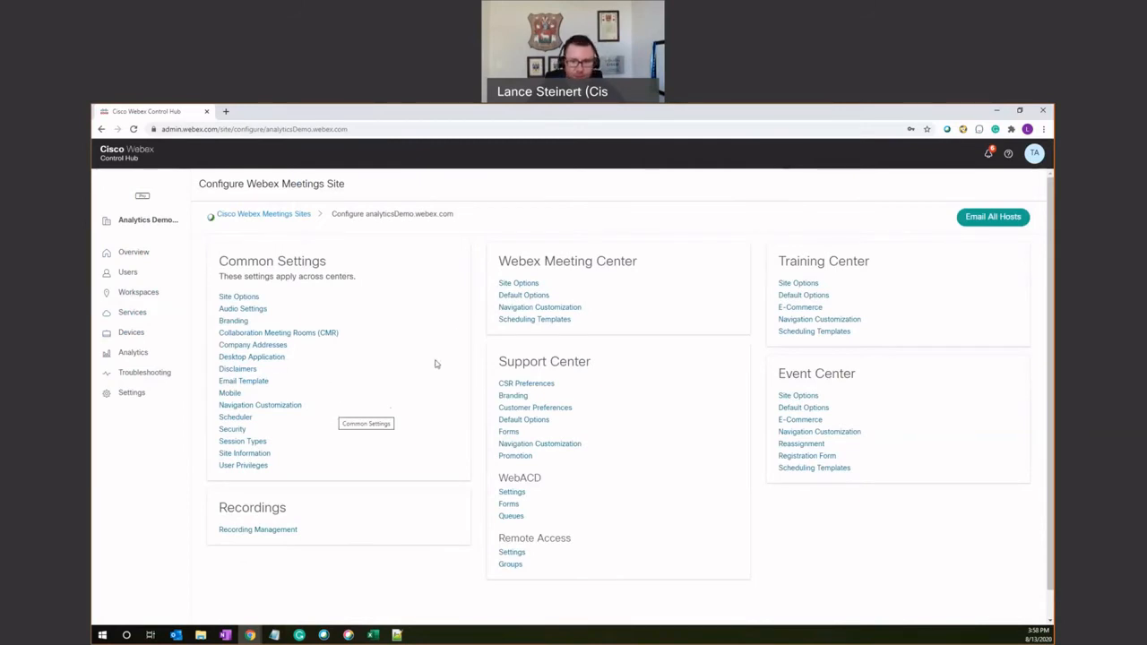
left_click(239, 299)
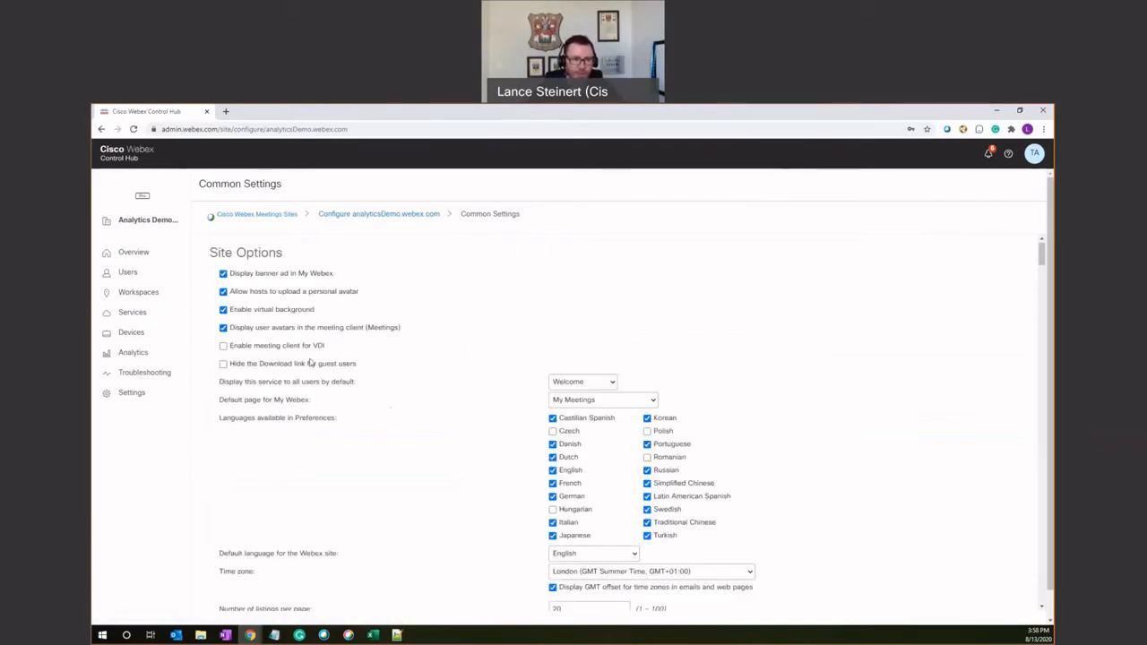
Step: Review the site options for languages, time zone, storage allocation, client download method, video quality and recording
scroll(453, 445, "down", 3)
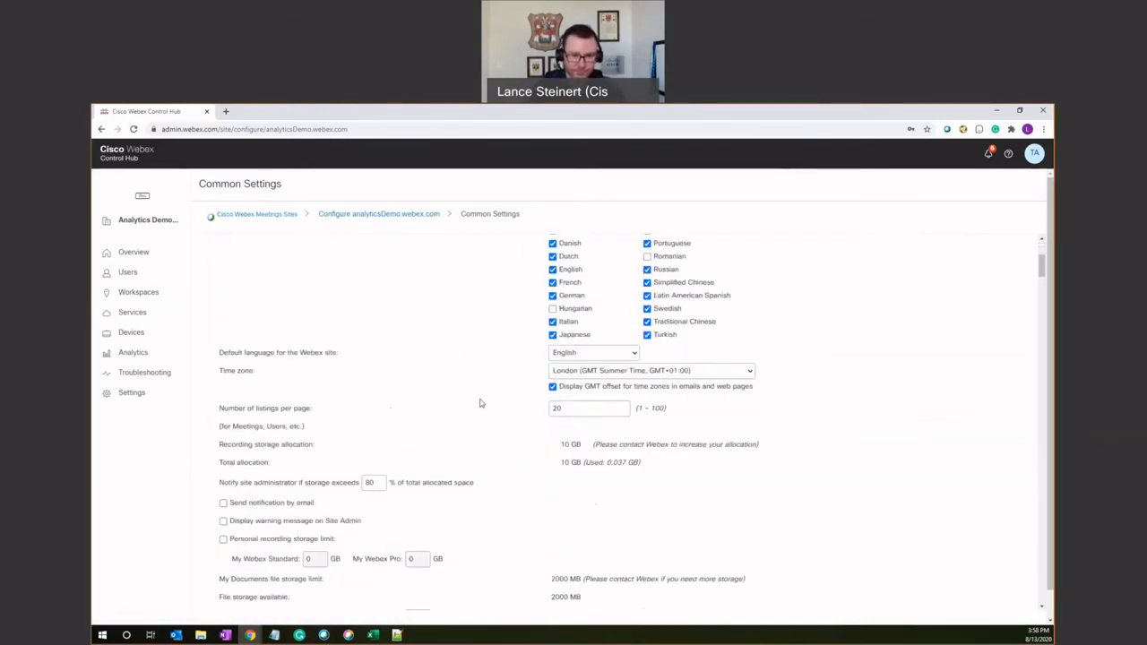
scroll(377, 409, "up", 2)
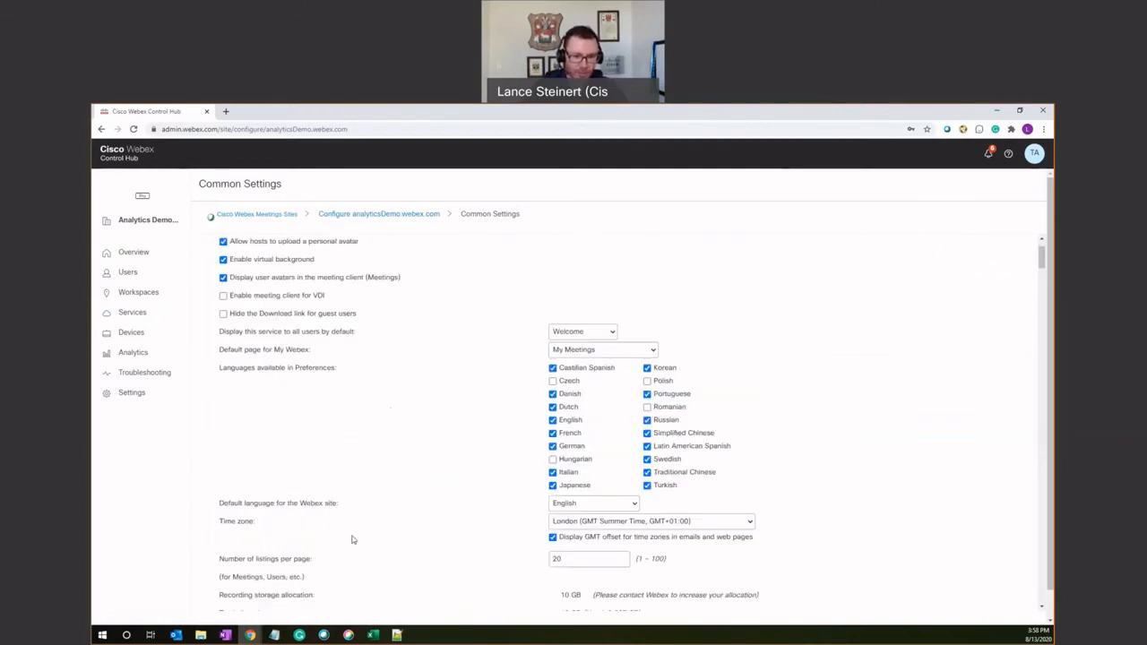
scroll(352, 539, "down", 1)
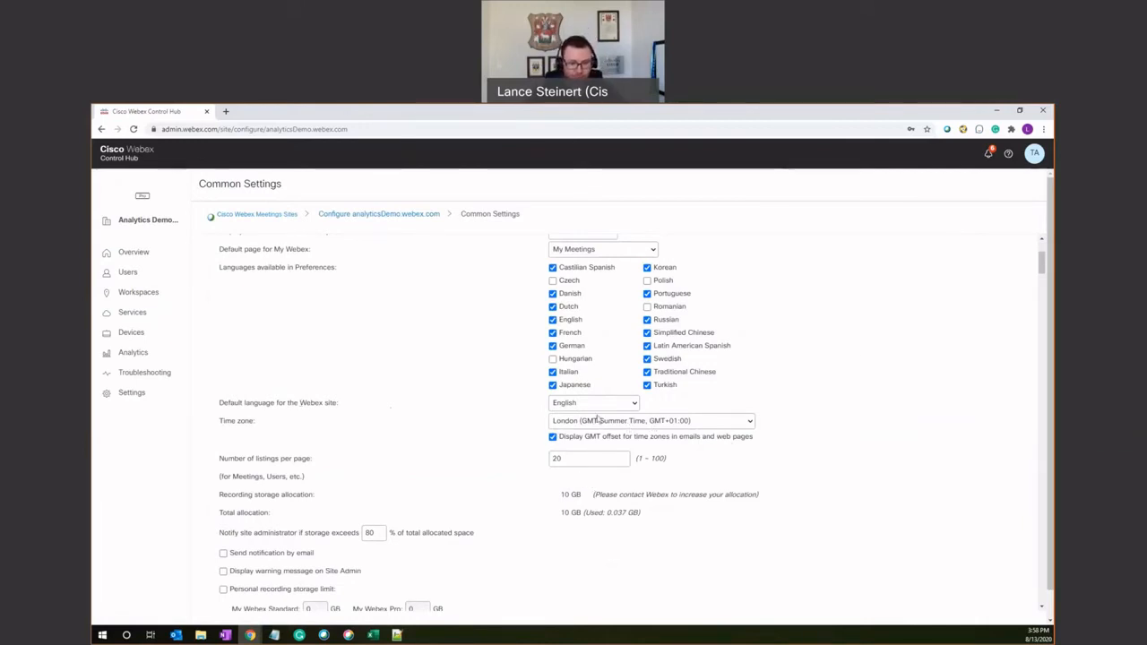
scroll(394, 449, "down", 1)
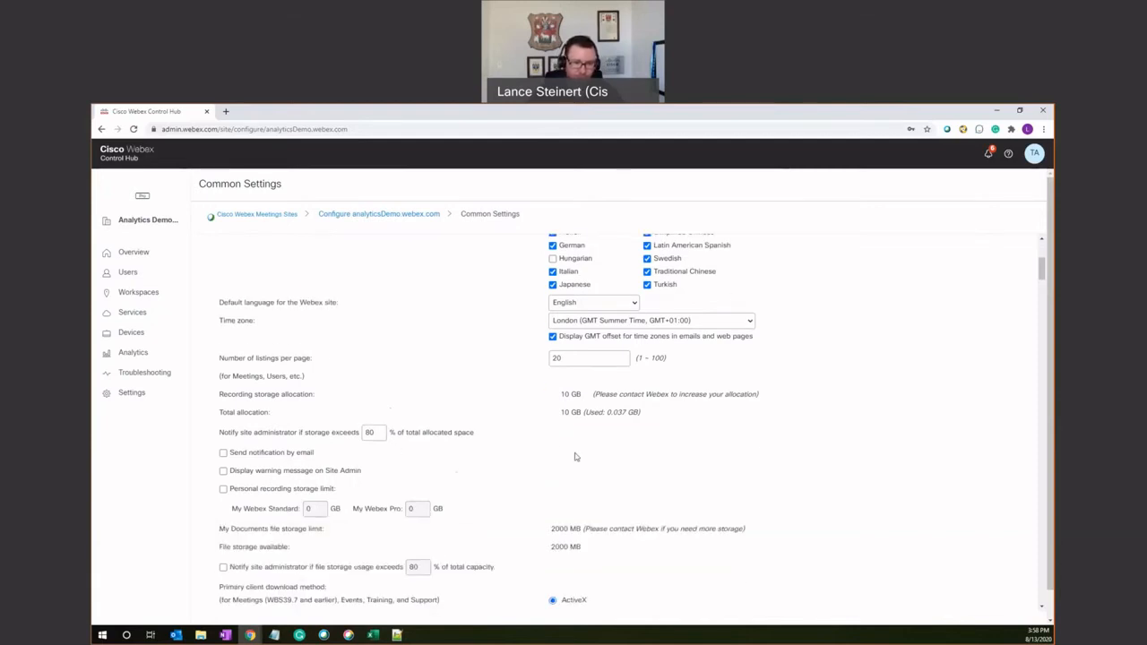
scroll(595, 486, "down", 2)
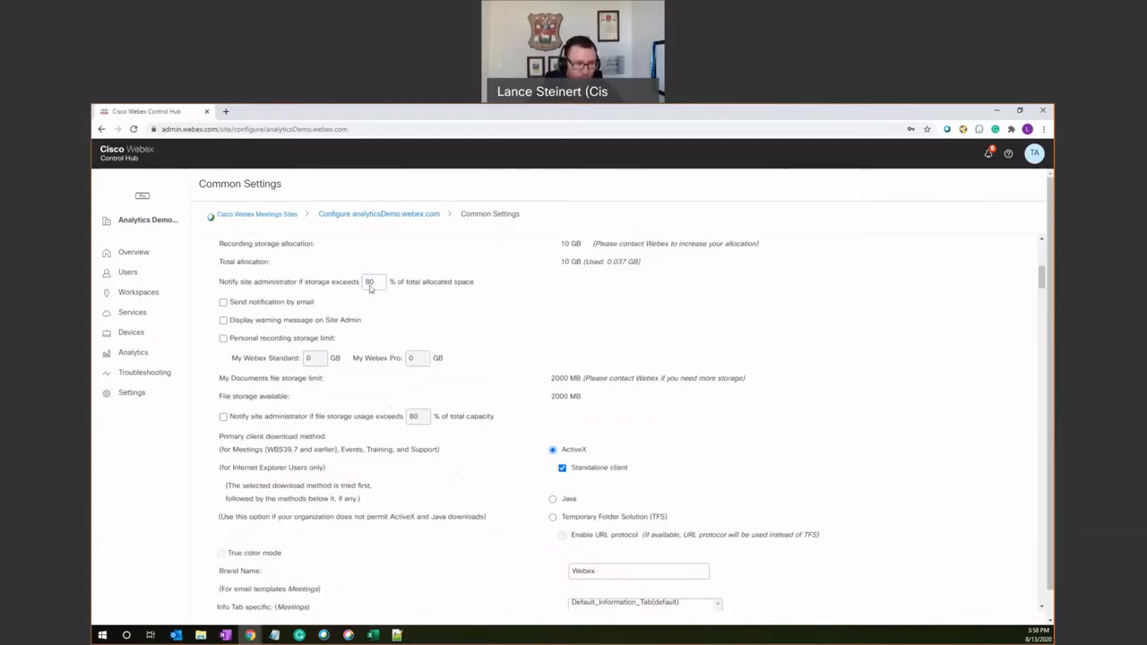
scroll(269, 377, "down", 2)
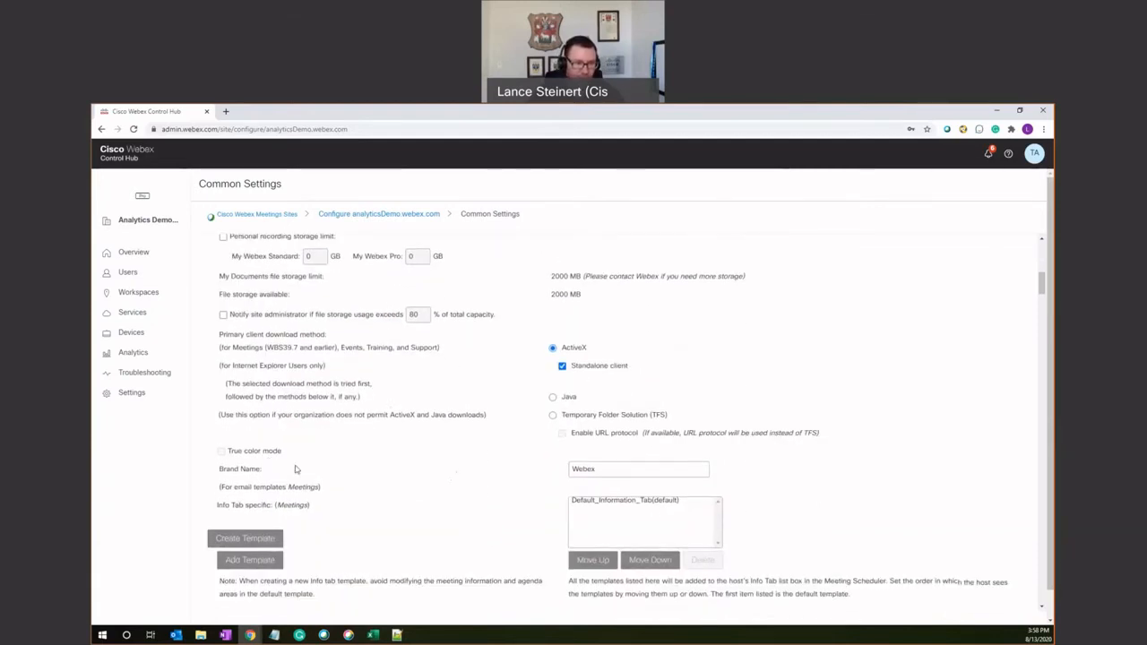
scroll(365, 442, "down", 3)
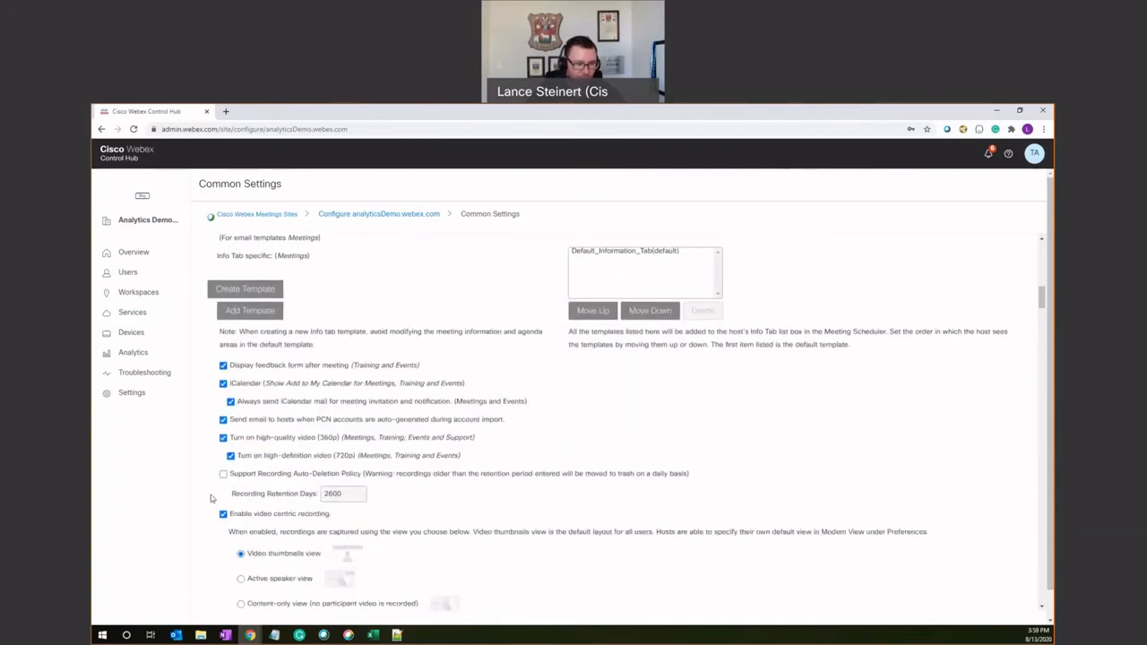
scroll(291, 428, "down", 1)
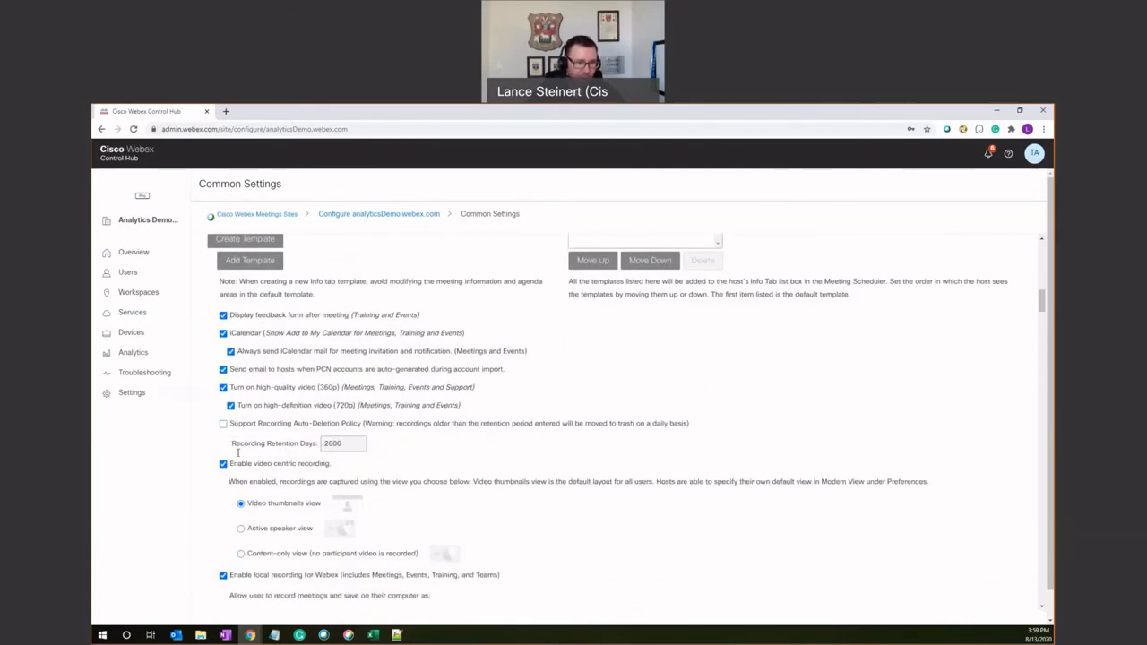
scroll(472, 493, "down", 4)
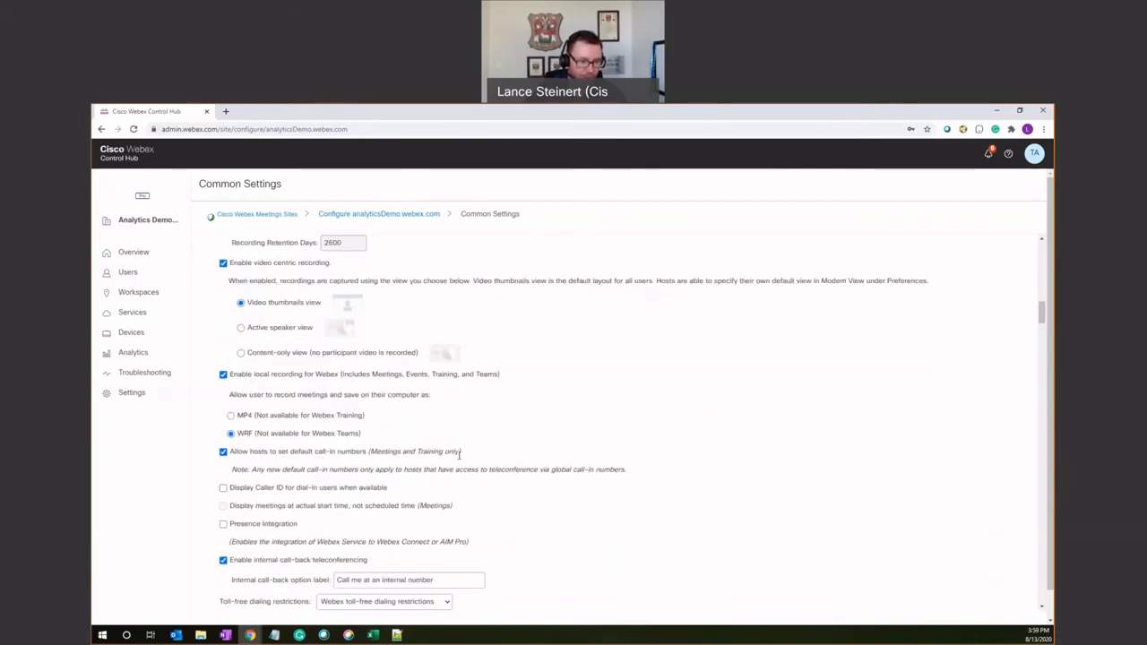
Step: Review the options for content sharing with external integrations, Personal Room setup and Personal Room security
scroll(460, 453, "down", 5)
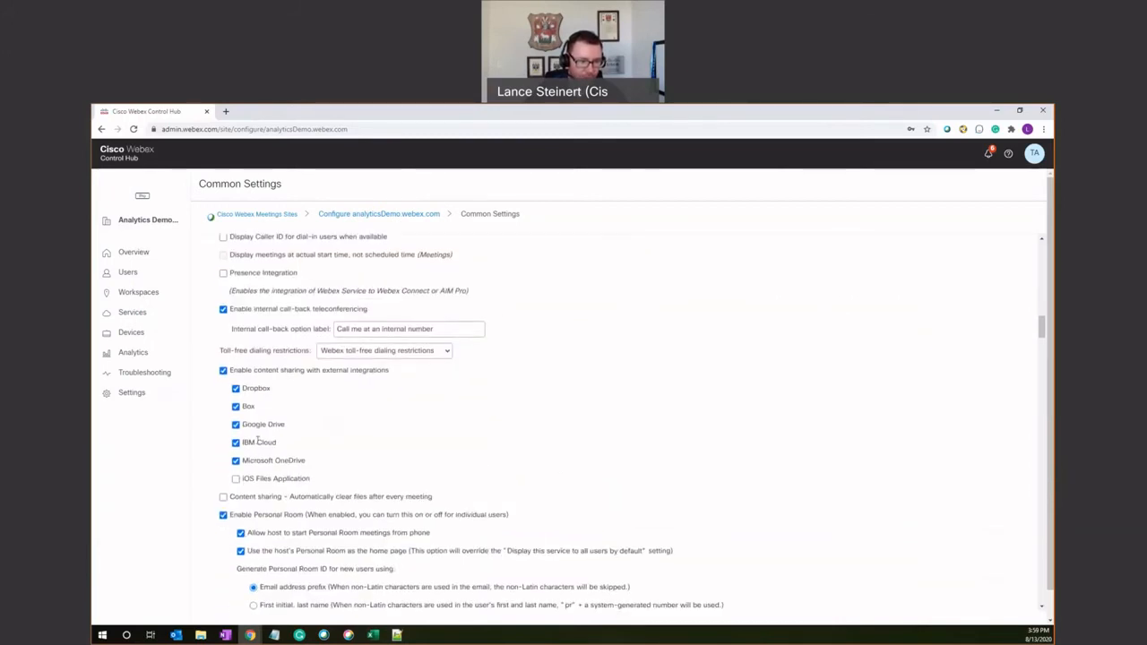
scroll(461, 404, "down", 1)
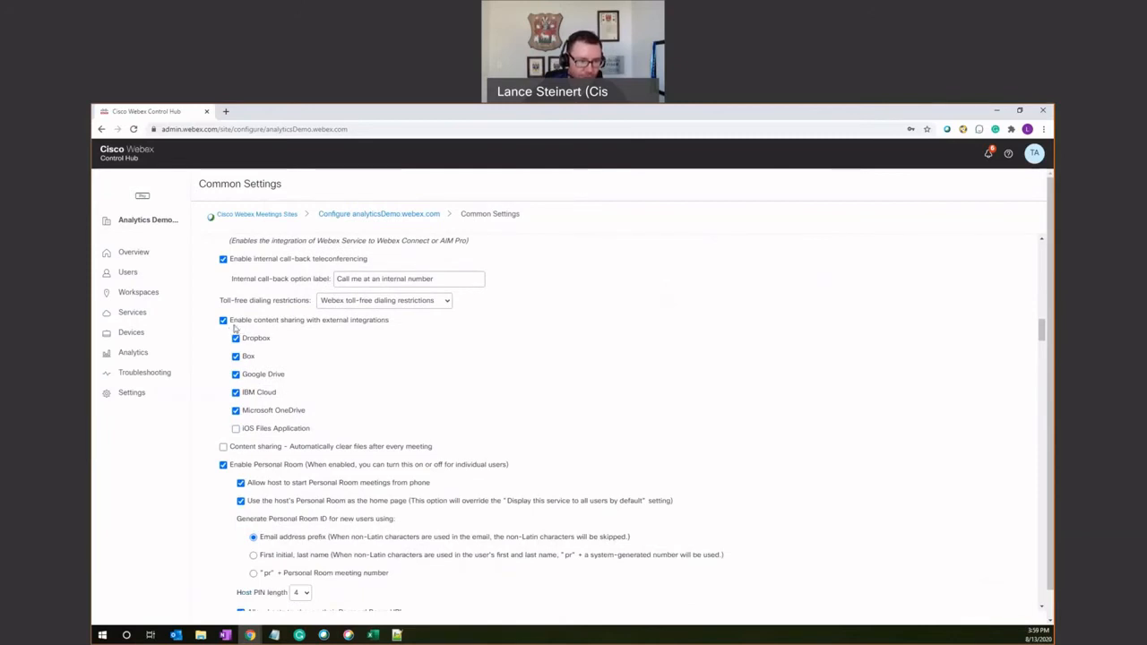
scroll(384, 367, "down", 3)
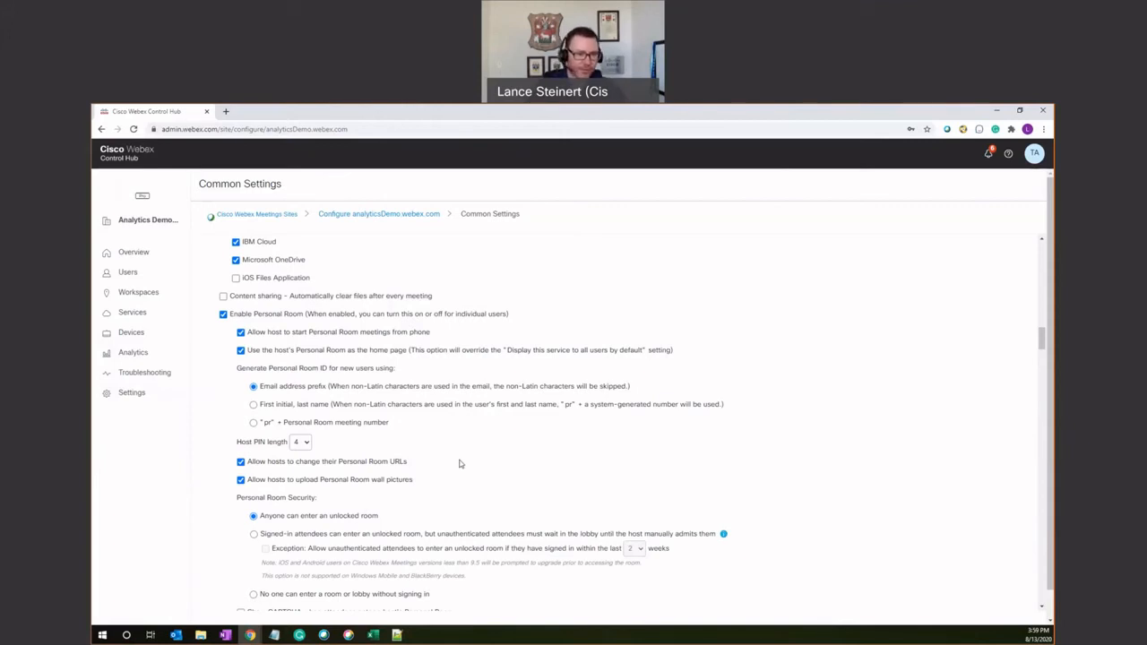
scroll(464, 461, "down", 1)
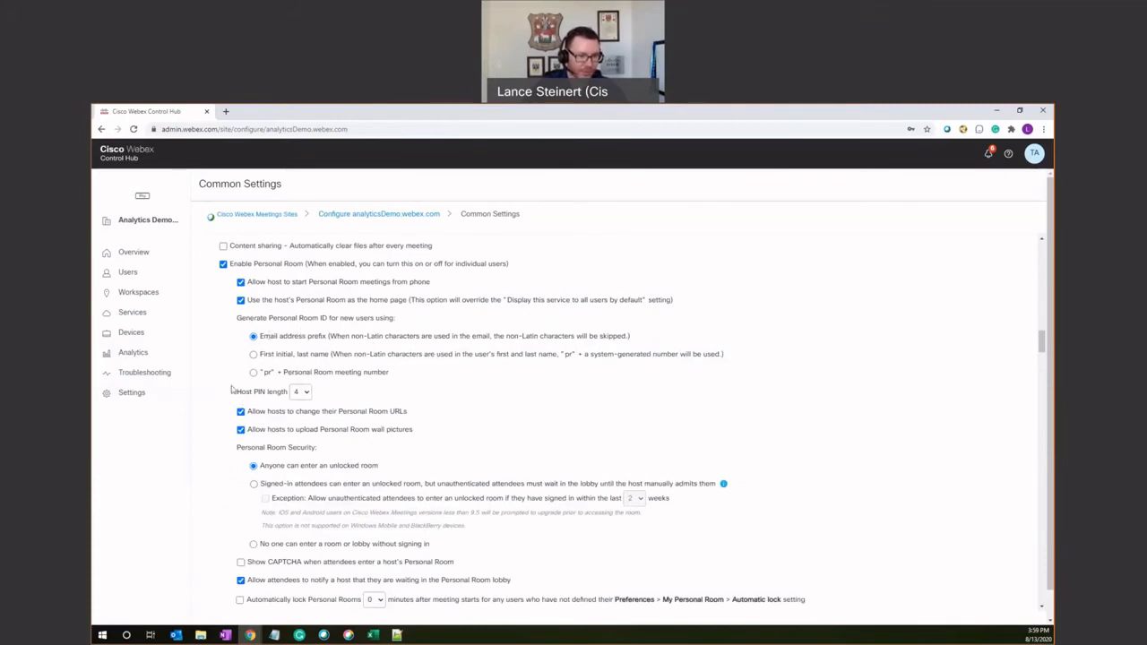
scroll(443, 514, "down", 1)
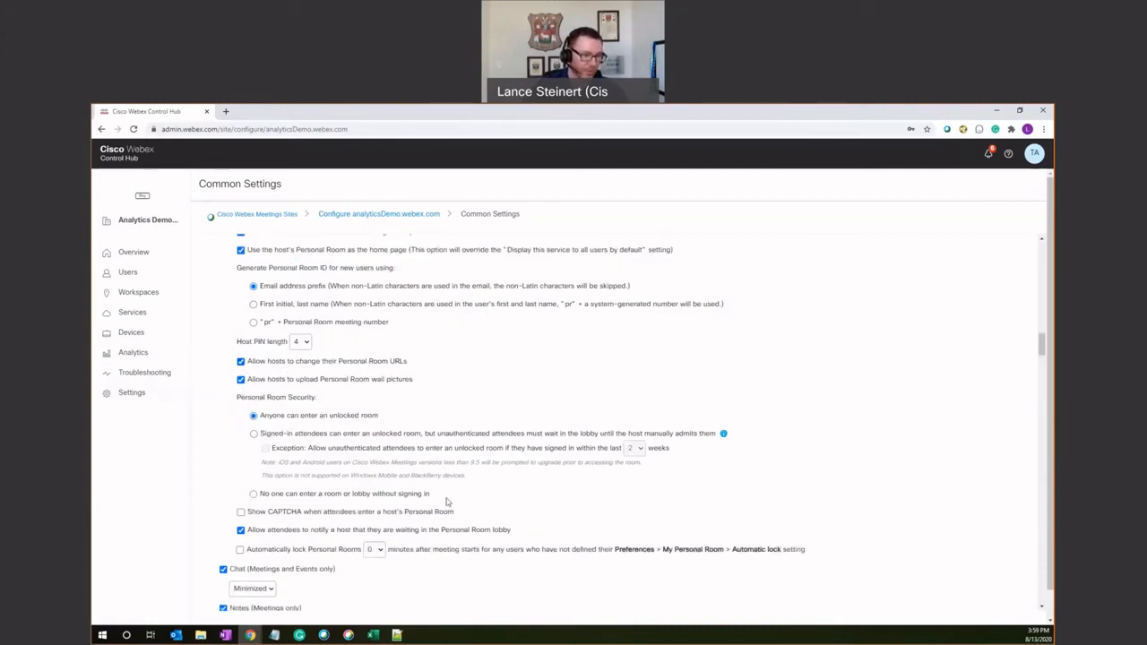
scroll(418, 488, "down", 1)
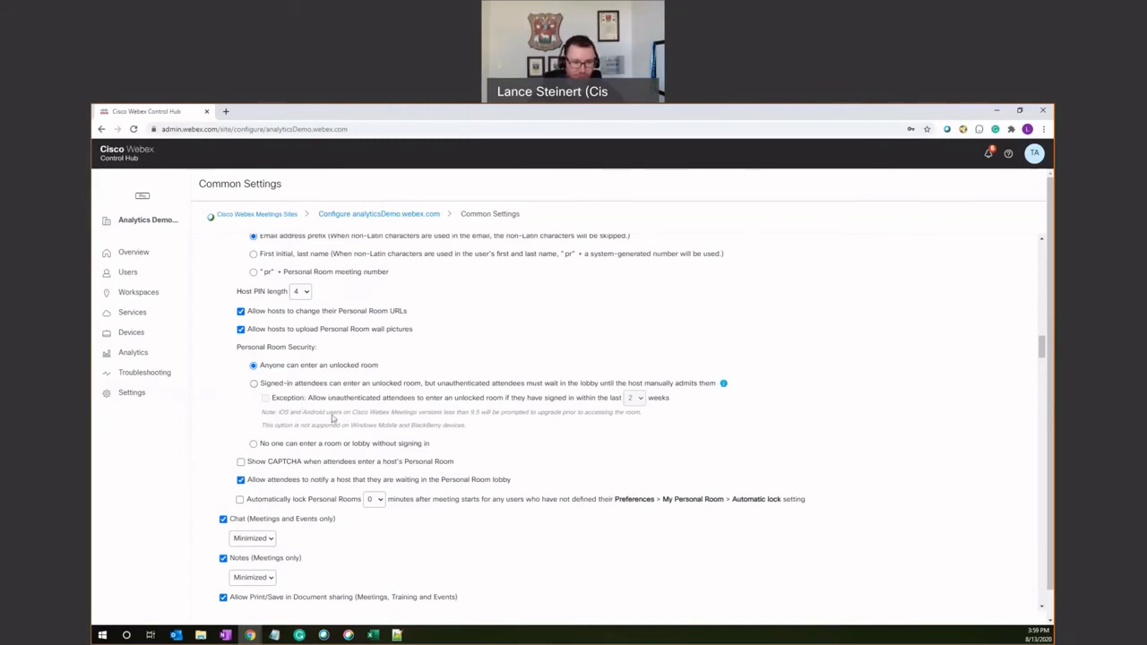
scroll(341, 484, "down", 1)
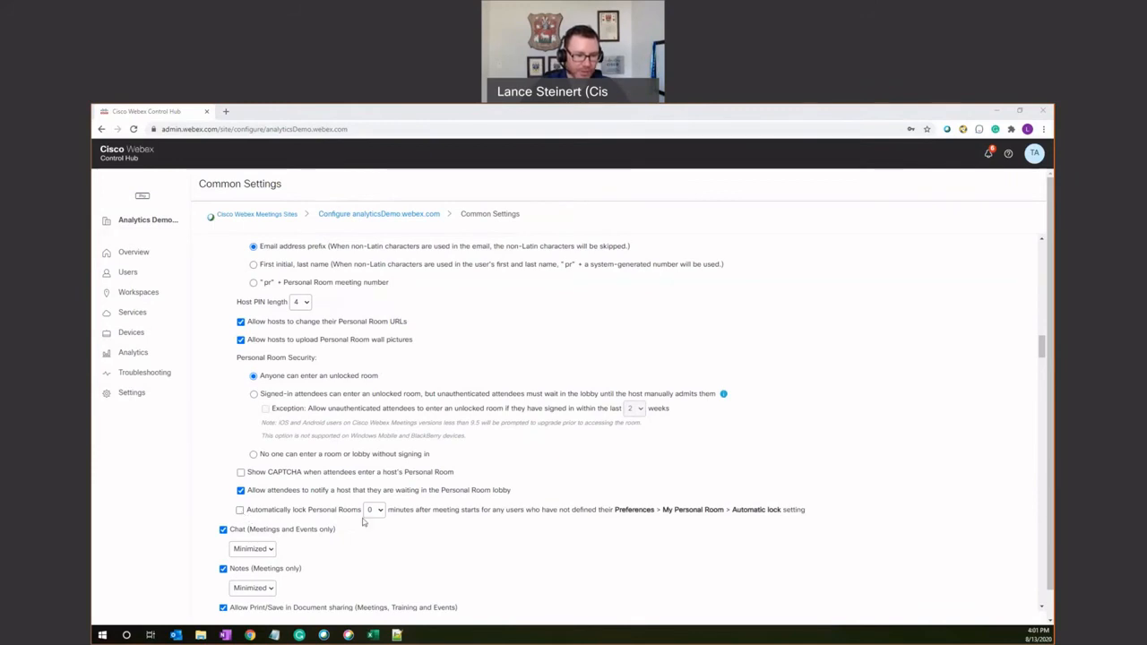
Step: Try to enable automatic locking of Personal Rooms at 0 minutes after meeting start, declining the security confirmation
left_click(240, 509)
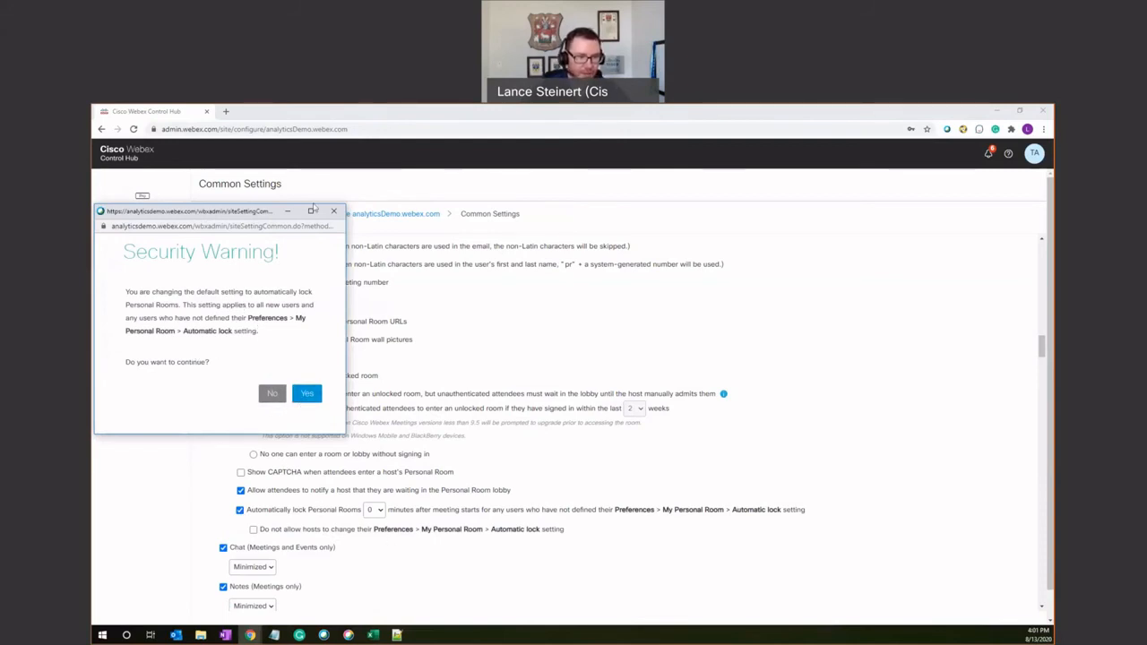
left_click(271, 392)
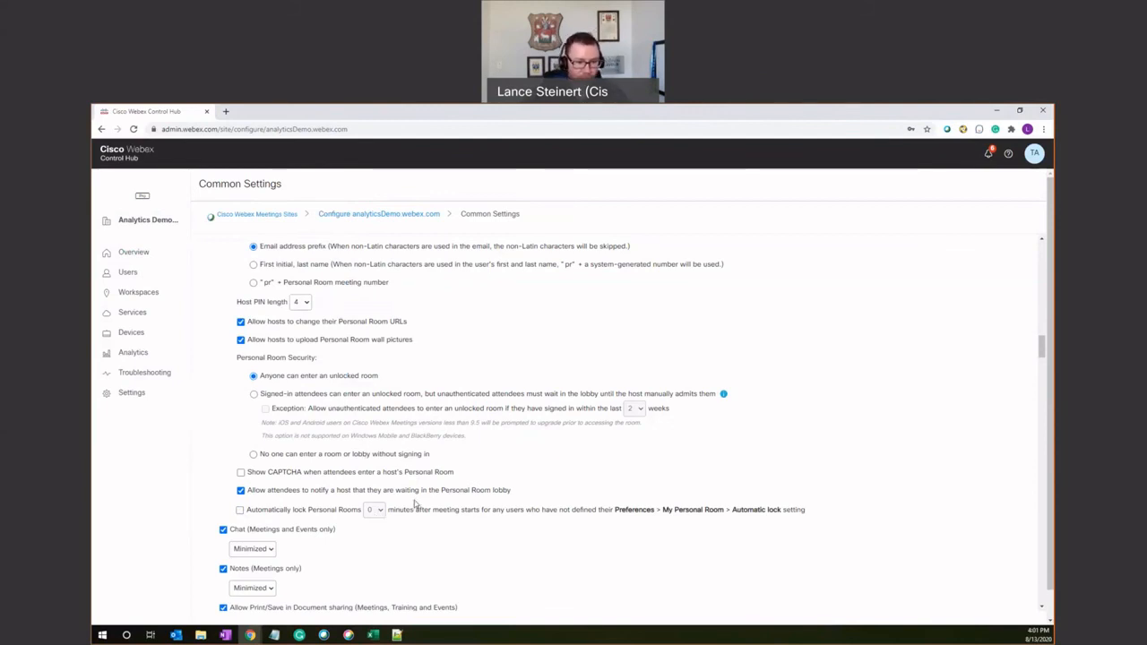
Step: Examine the Third-Party Integration settings for Slack, Zendesk, Microsoft Office 365, Google, Facebook and Apple
scroll(389, 511, "down", 1)
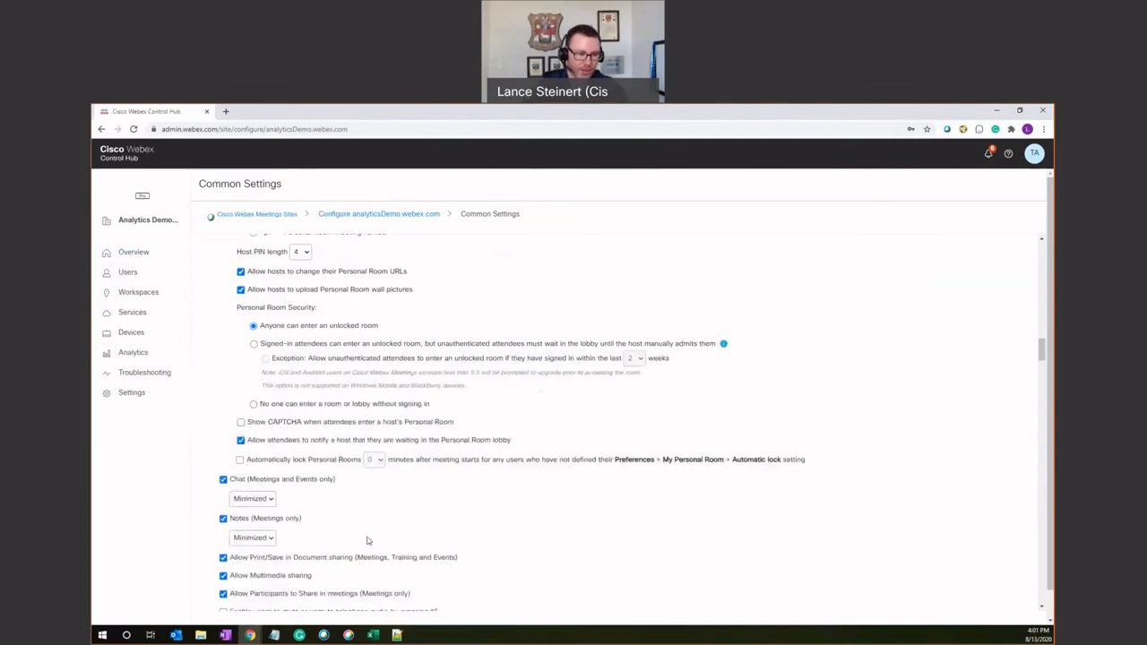
scroll(388, 509, "down", 5)
scroll(389, 509, "down", 2)
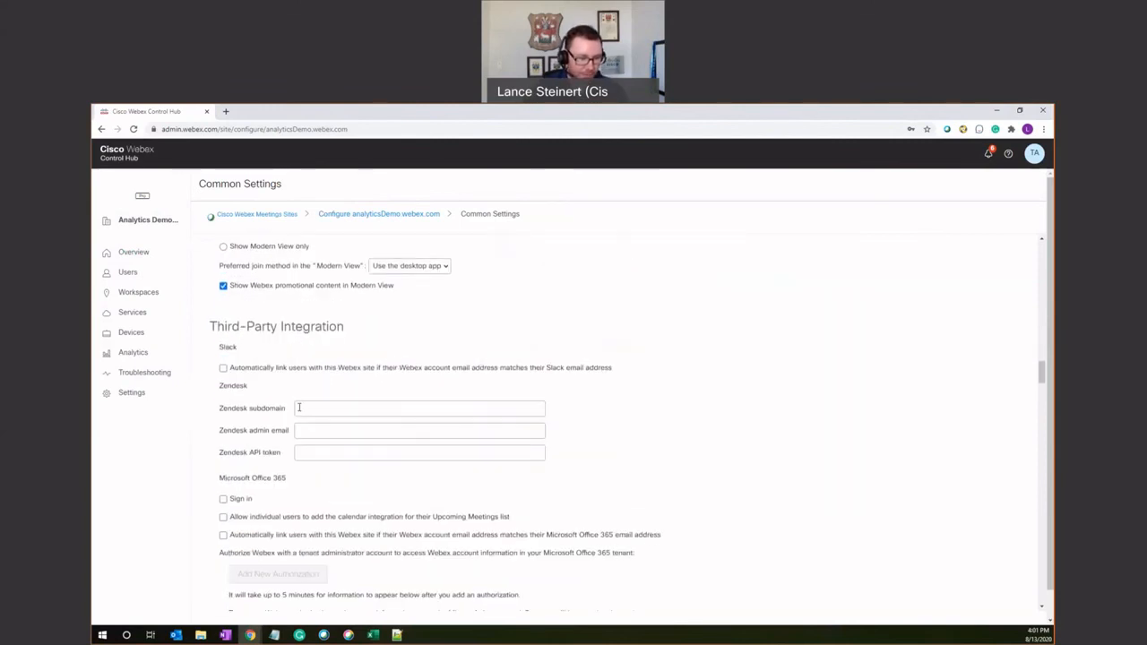
scroll(425, 484, "down", 1)
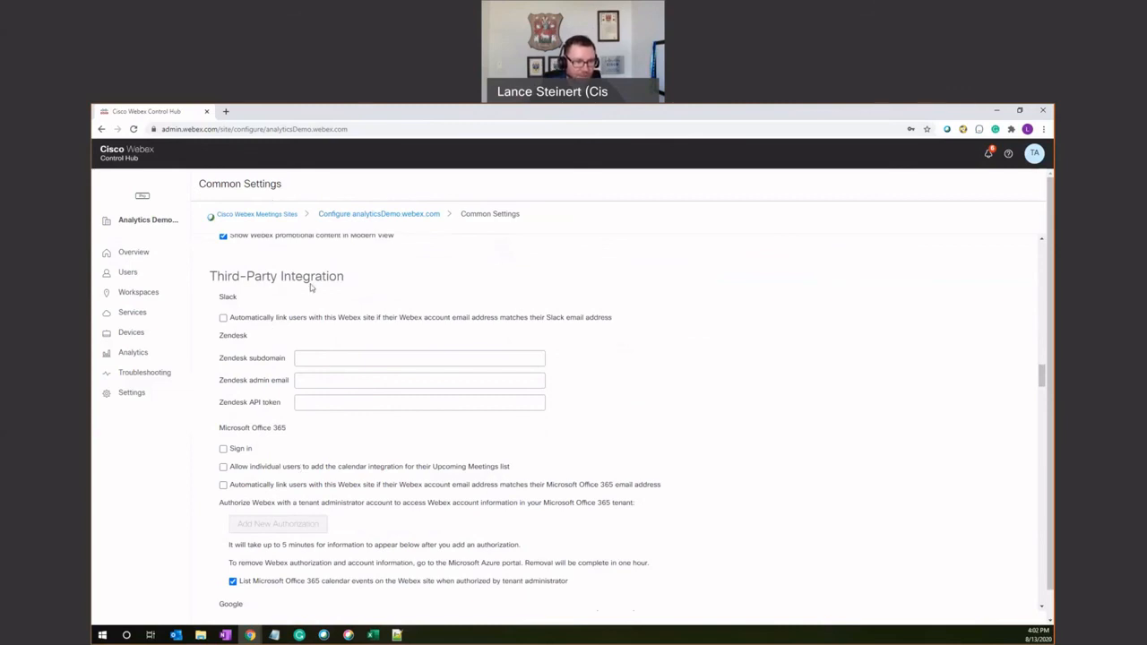
scroll(345, 482, "down", 1)
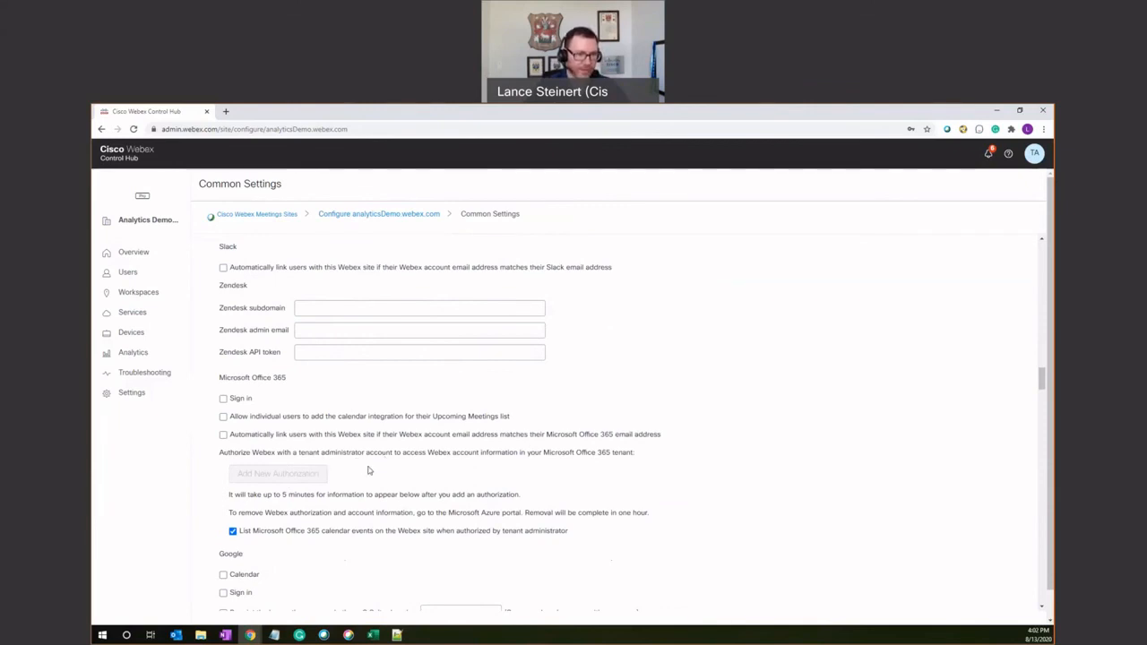
scroll(379, 465, "up", 1)
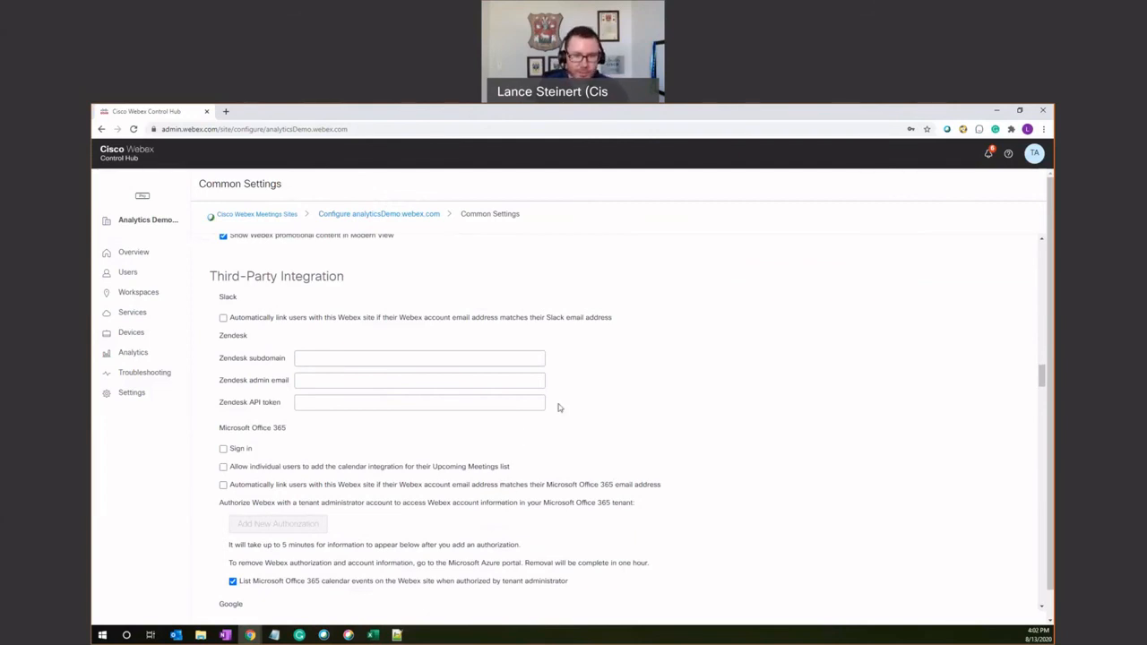
scroll(584, 422, "down", 3)
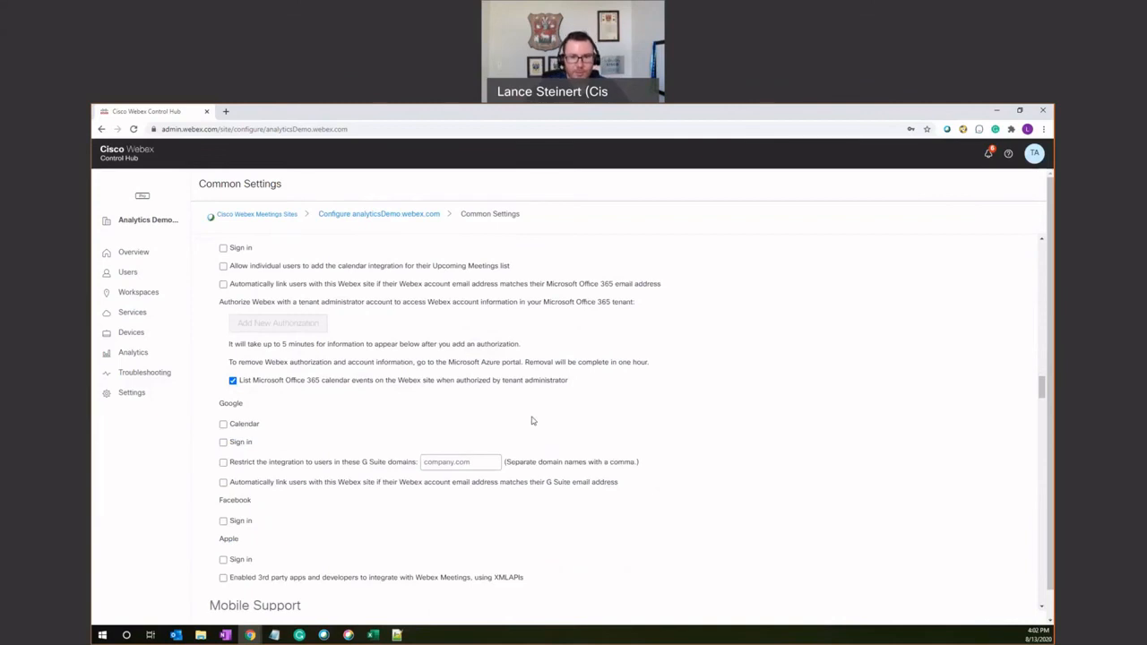